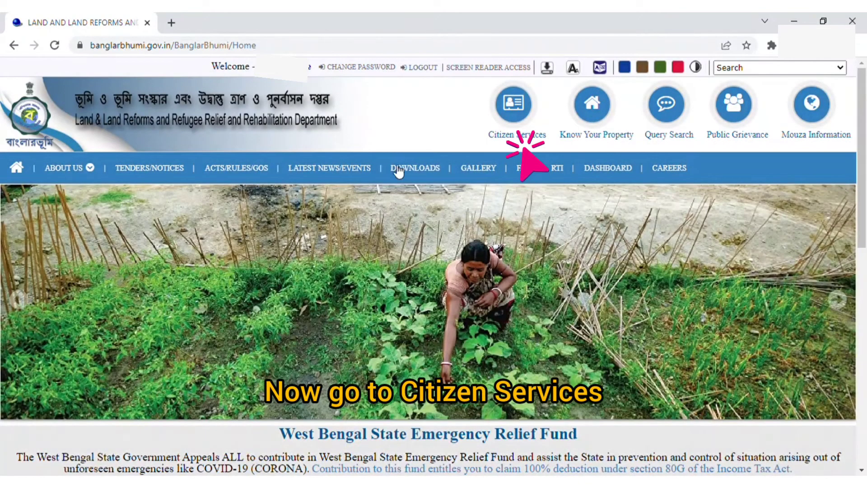
Step: Open the Mutation Status page from the Online Service Status group of Citizen Services
left_click(519, 113)
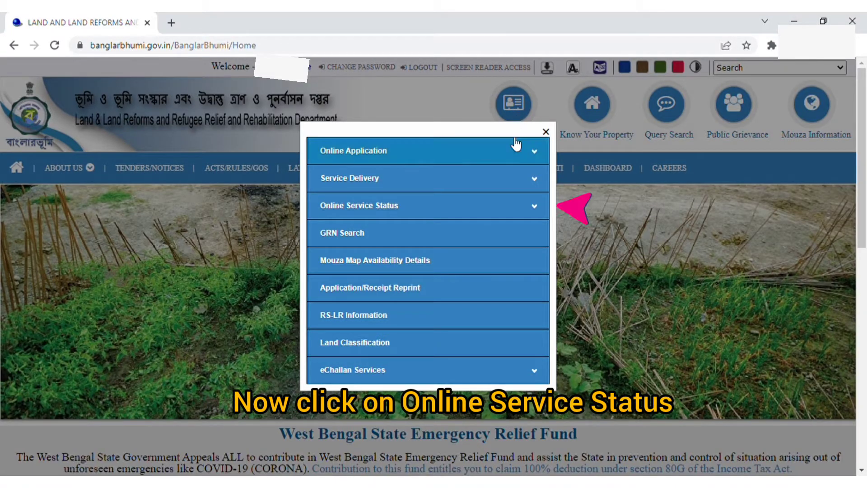
left_click(533, 210)
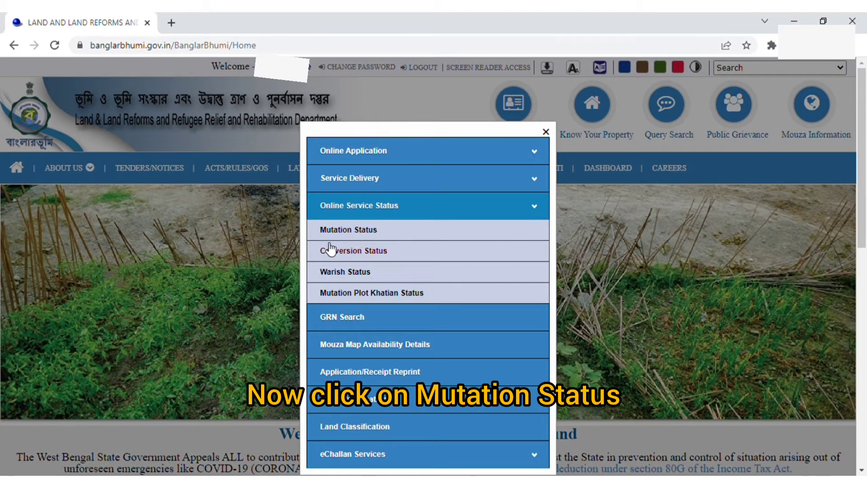
left_click(343, 231)
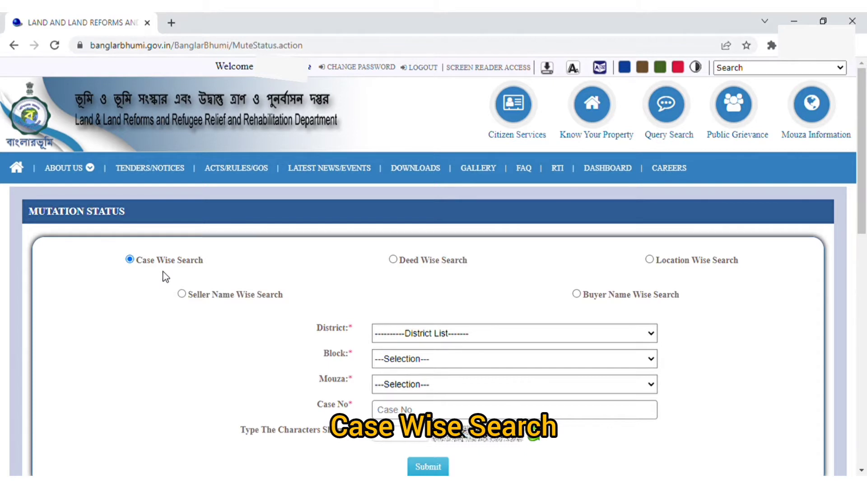
Step: View the mutation status forms for Deed Wise, Location Wise, Seller Name Wise and Buyer Name Wise Search
left_click(393, 259)
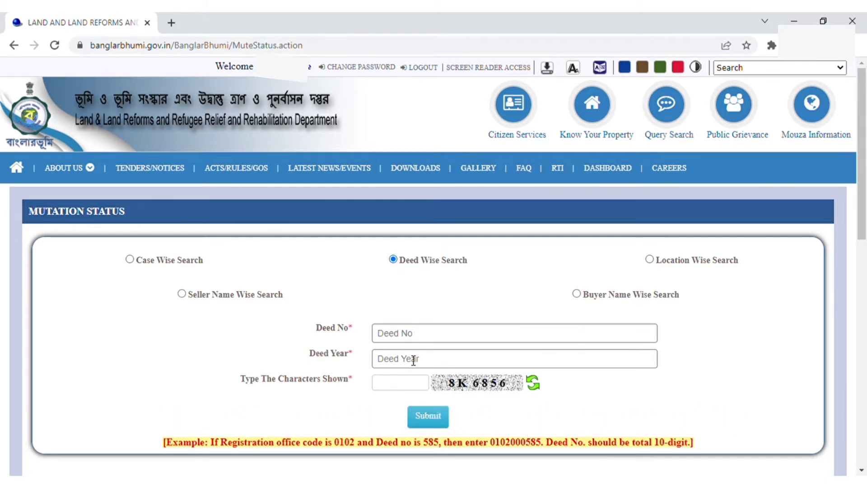
left_click(649, 260)
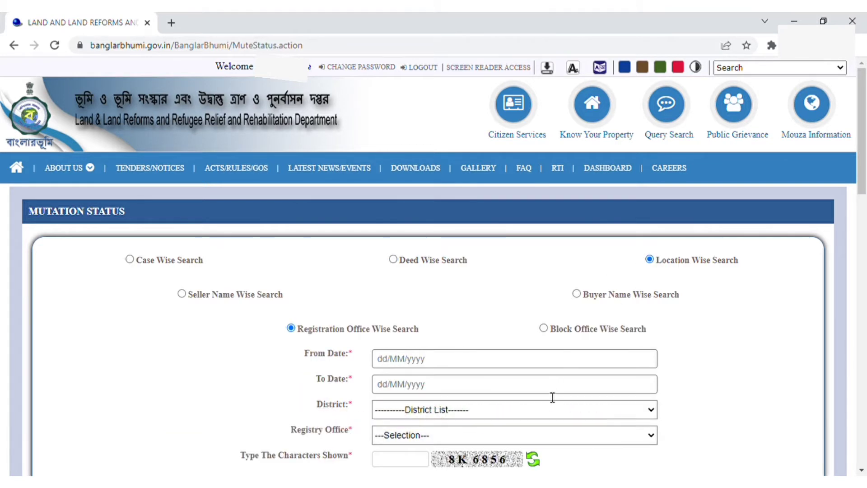
scroll(551, 398, "down", 4)
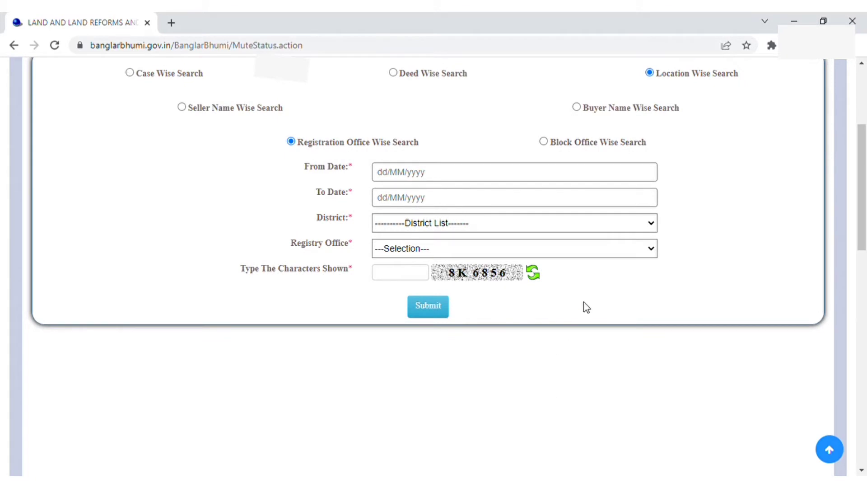
scroll(584, 301, "up", 1)
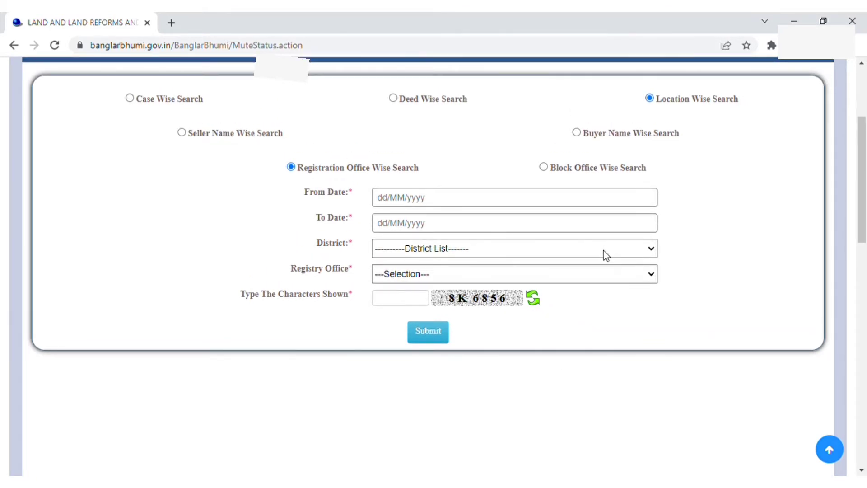
left_click(182, 133)
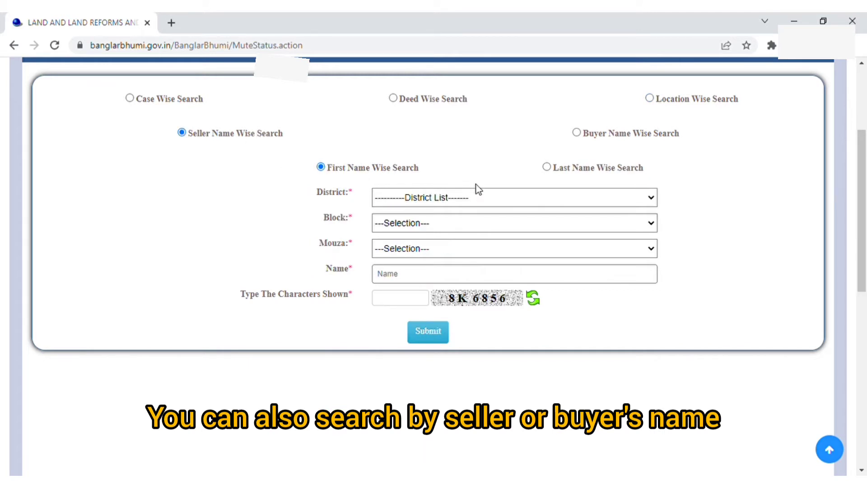
left_click(577, 133)
scroll(577, 131, "up", 1)
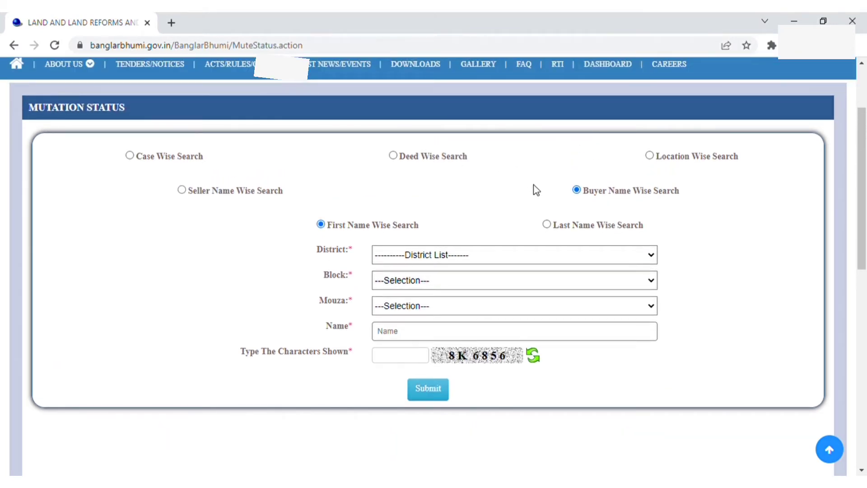
Step: Choose Location Wise Search and set the date range from 31/08/2022 to 01/09/2022
left_click(649, 157)
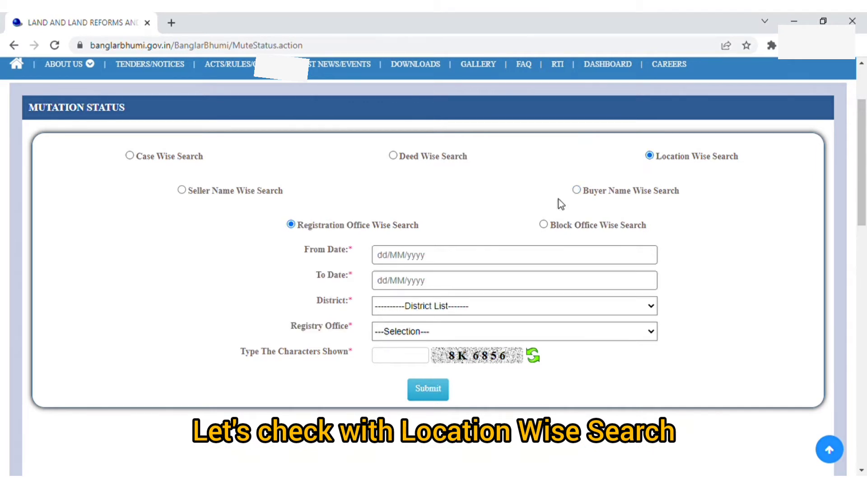
left_click(508, 254)
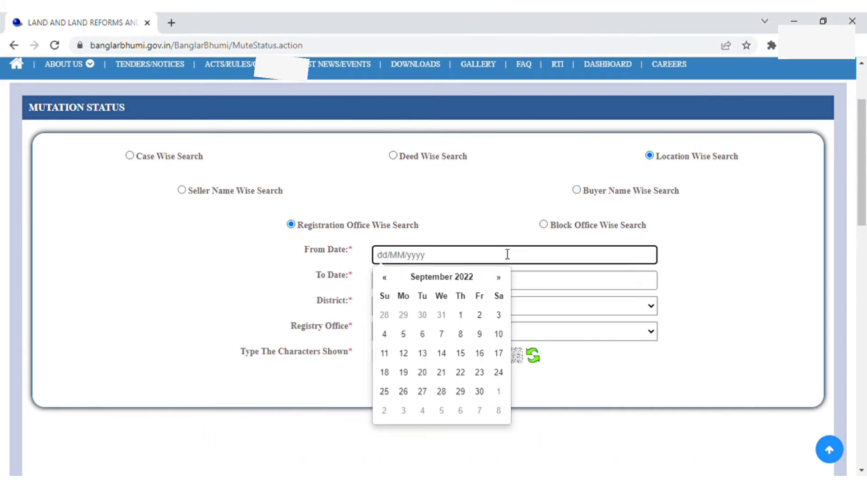
left_click(385, 278)
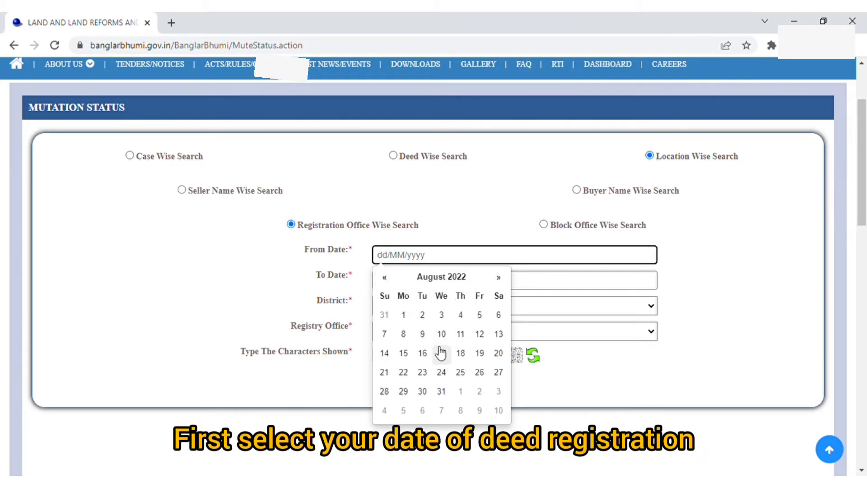
left_click(442, 392)
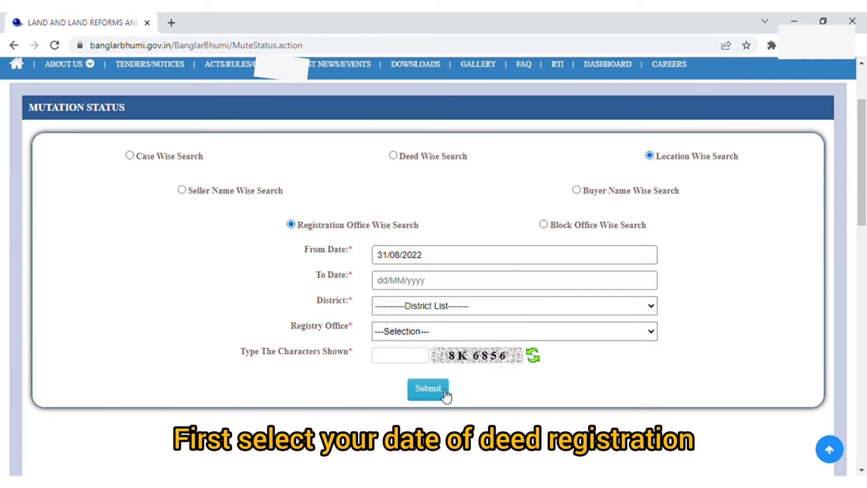
left_click(496, 284)
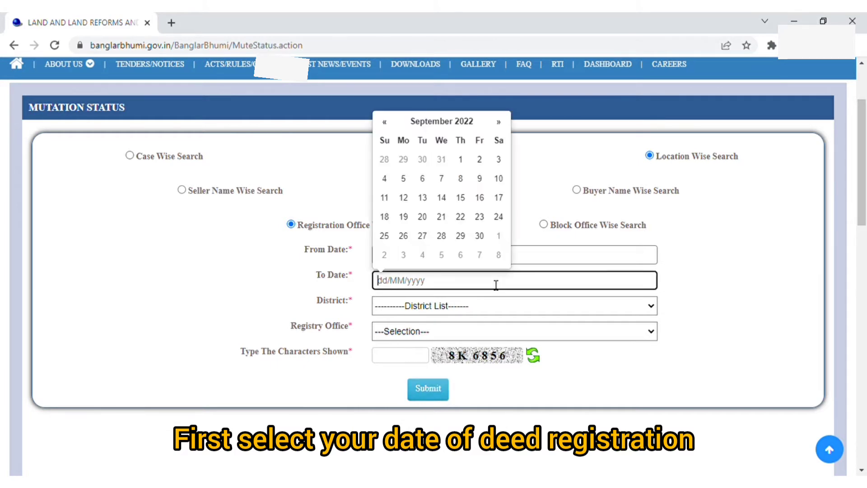
left_click(461, 163)
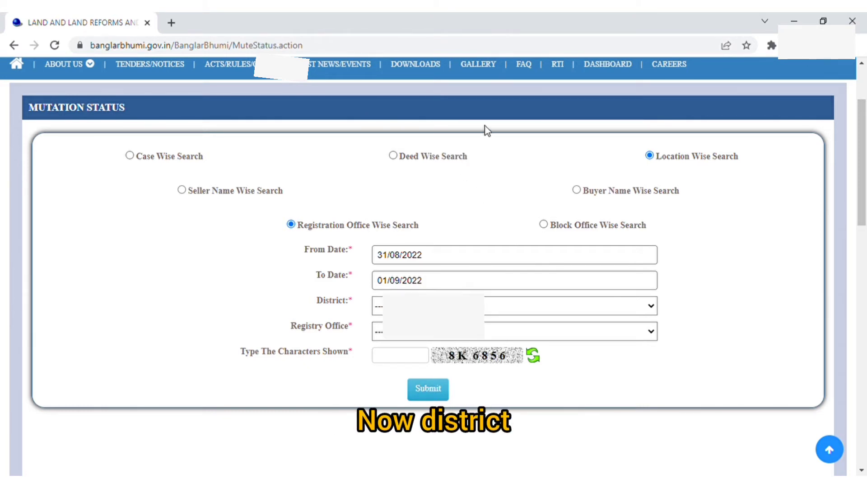
Step: Select BANKURA as the district and D.S.R. BANKURA as the registry office
key("Down")
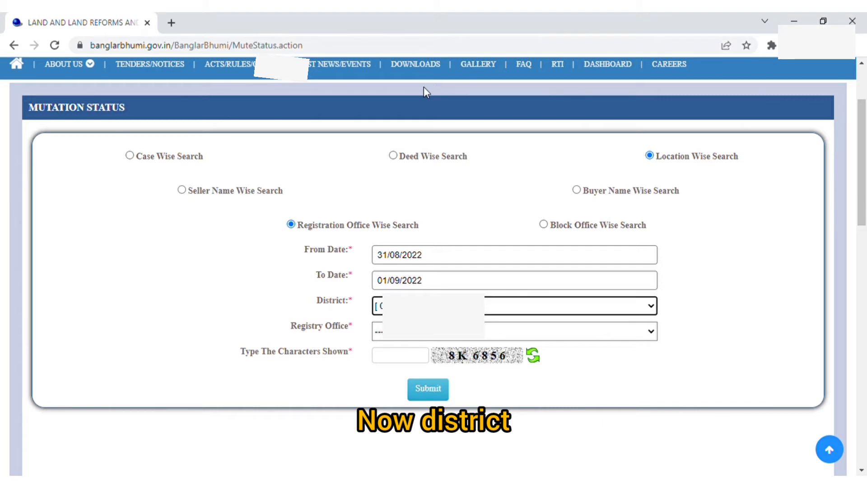
left_click(446, 340)
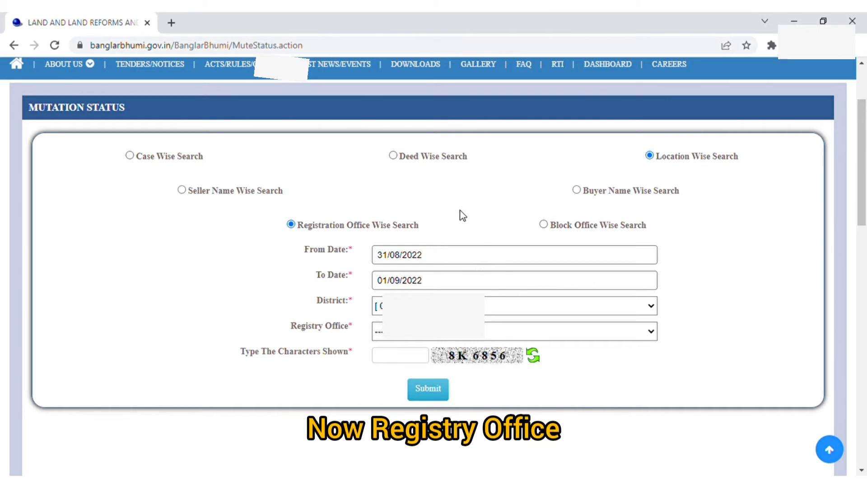
key("Down")
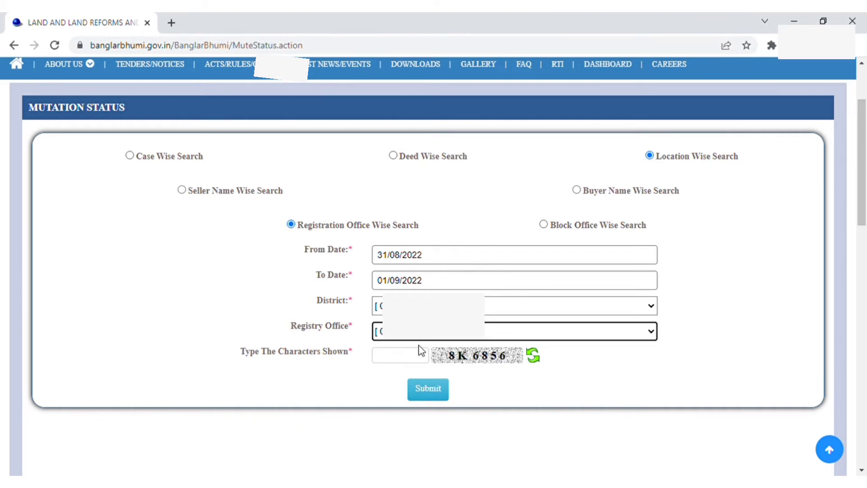
Step: Enter the captcha characters shown and submit the location-wise search
left_click(416, 357)
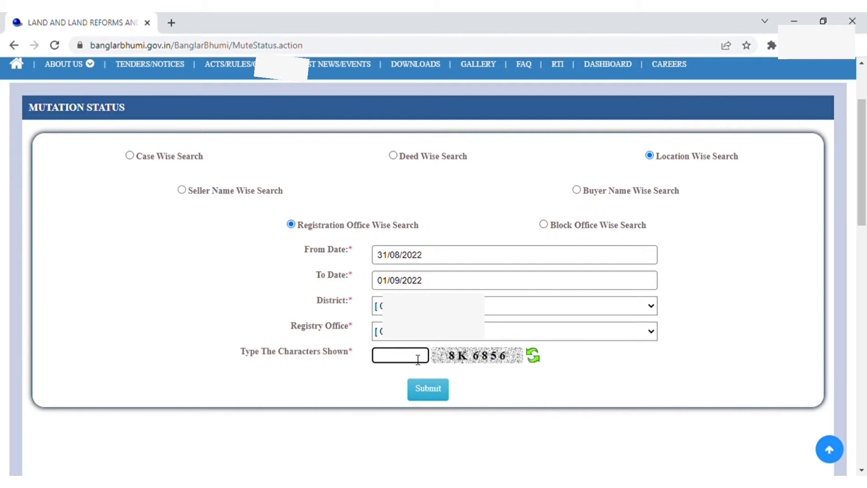
type("8K6")
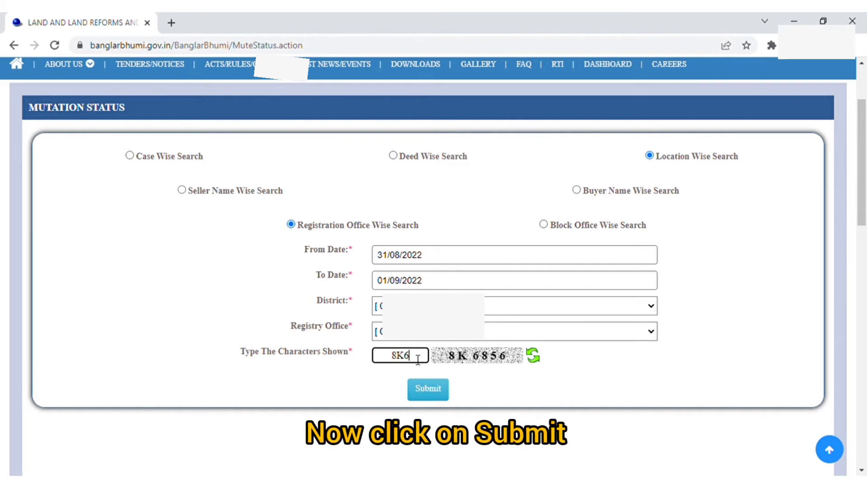
type("856")
left_click(428, 389)
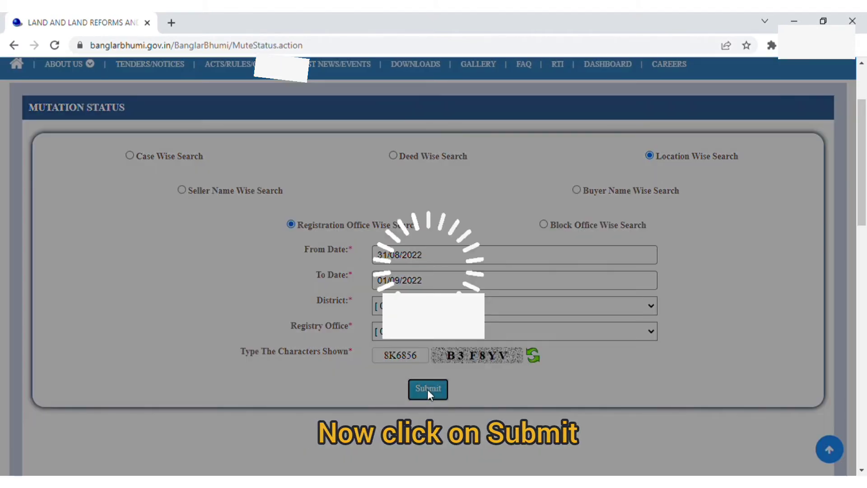
Step: Look through the list of deeds returned for the chosen dates and registry office
scroll(432, 395, "down", 3)
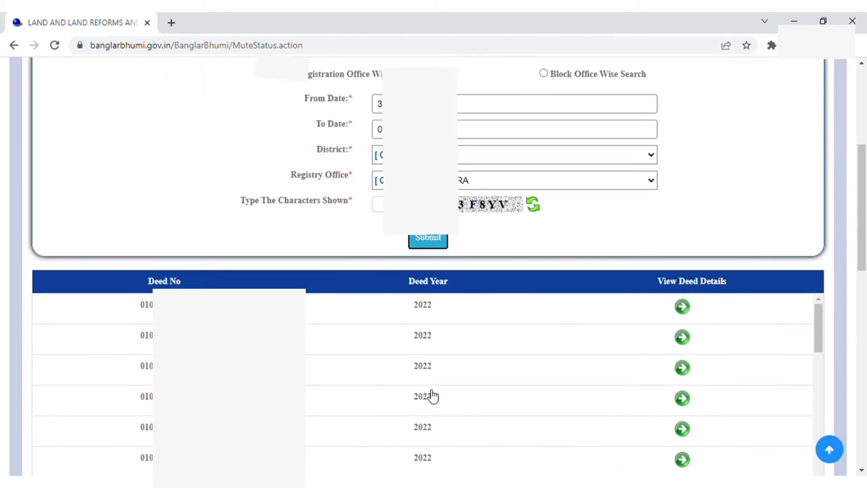
scroll(429, 395, "down", 3)
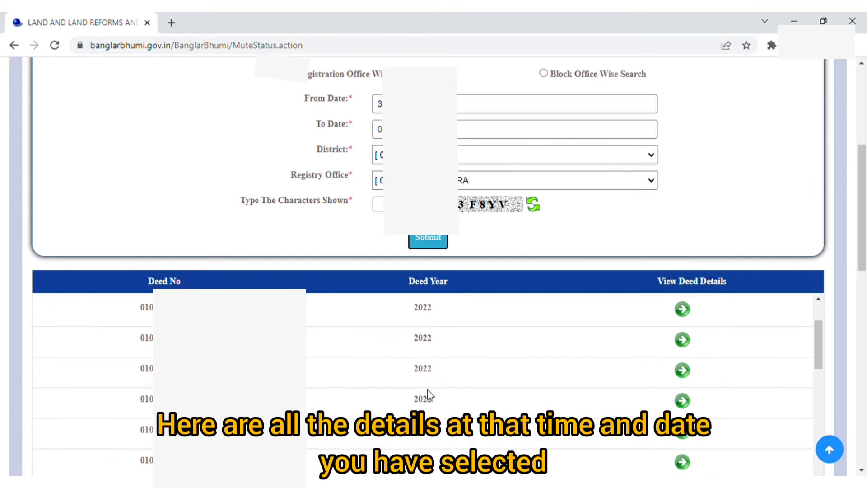
scroll(428, 394, "down", 2)
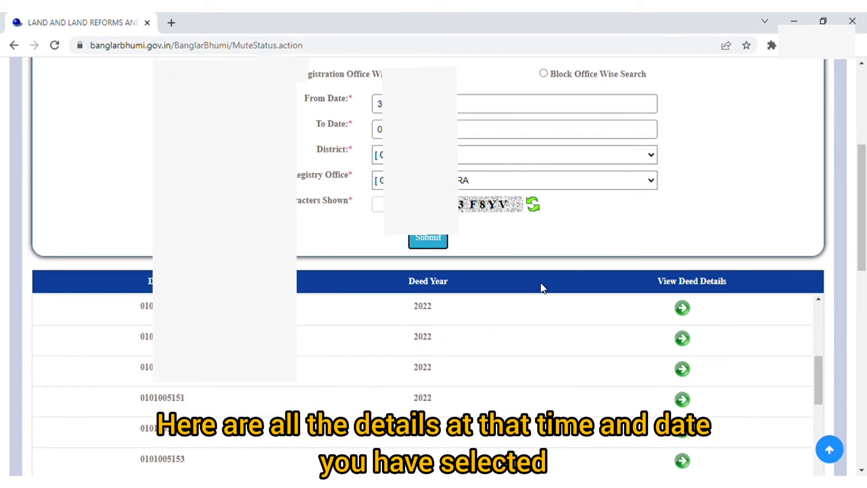
scroll(542, 287, "down", 3)
scroll(543, 287, "down", 5)
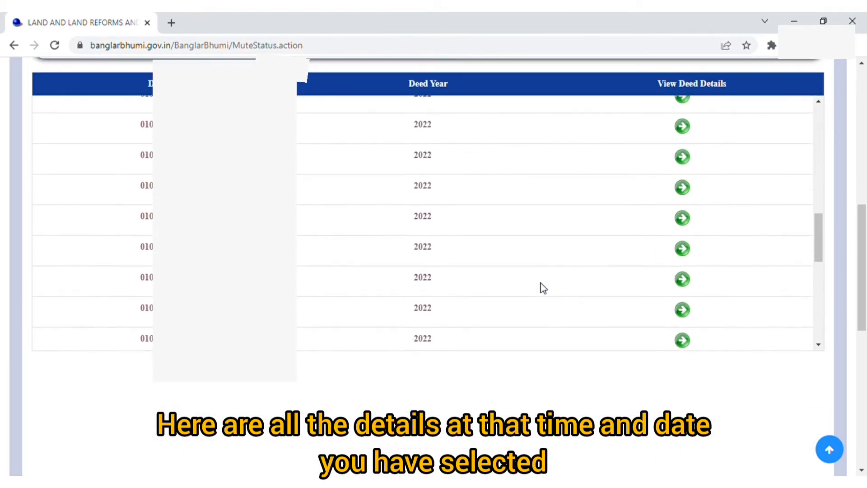
scroll(543, 288, "down", 3)
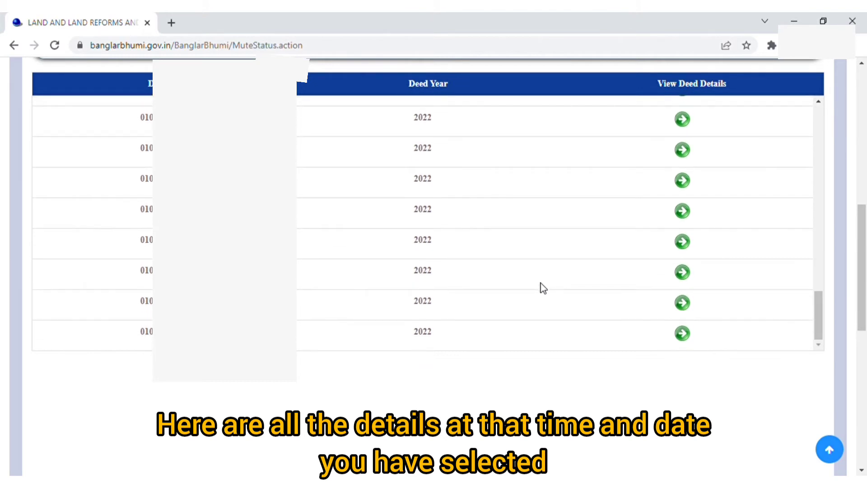
scroll(543, 287, "up", 5)
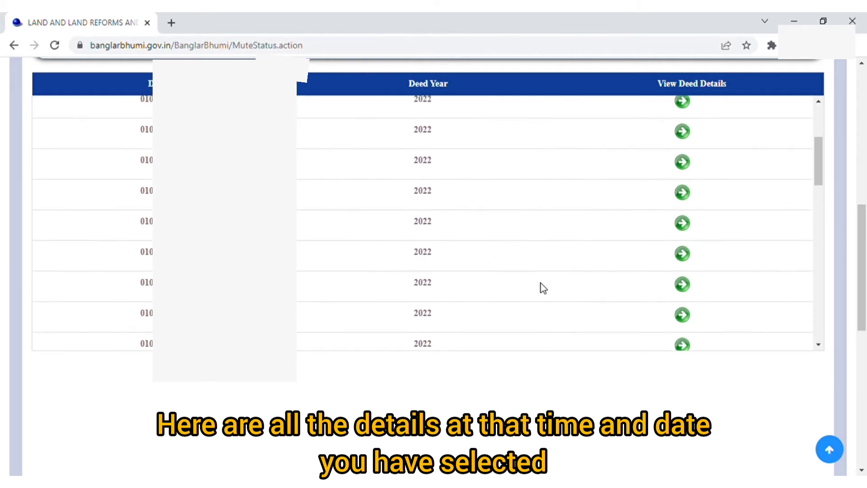
scroll(543, 287, "up", 1)
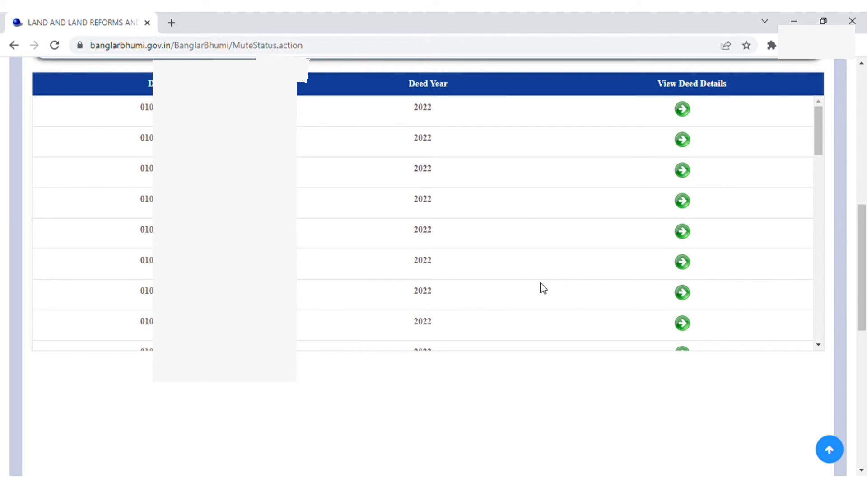
Step: Switch the mutation status form from the location-wise search to Case Wise Search
scroll(524, 420, "up", 8)
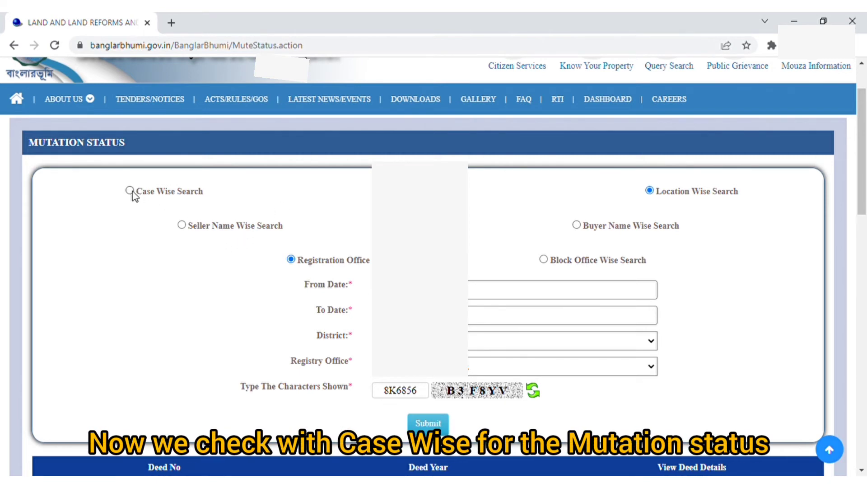
scroll(176, 276, "down", 5)
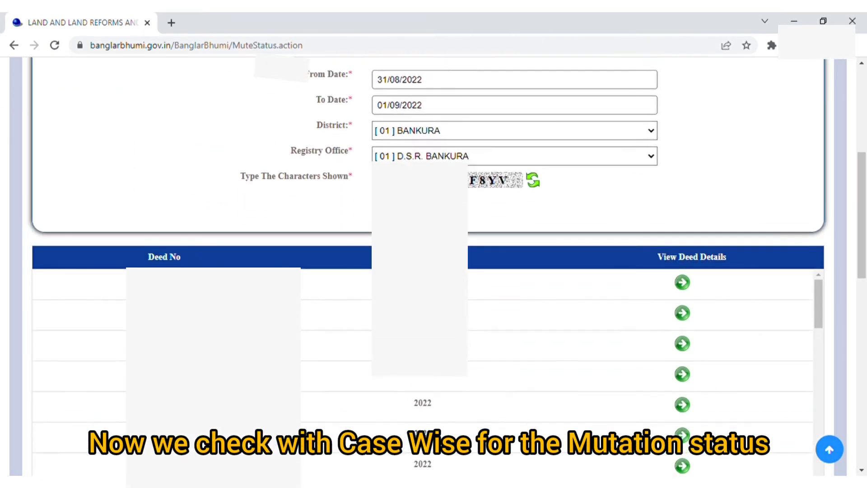
scroll(434, 266, "up", 5)
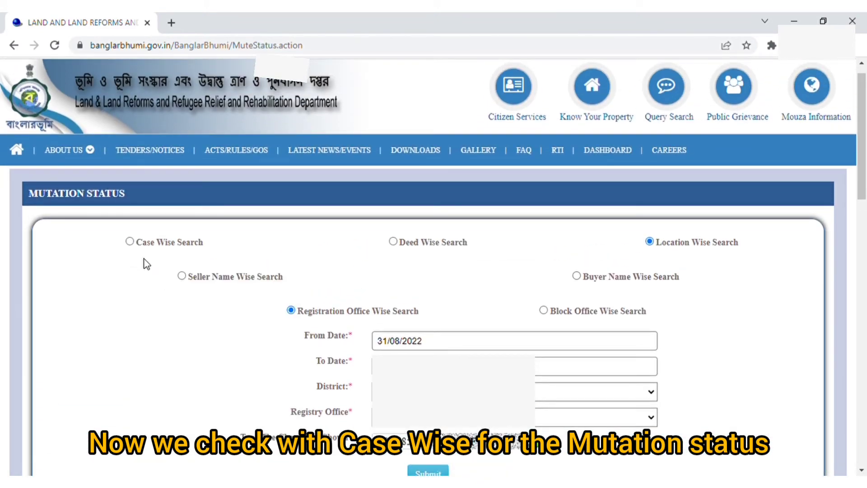
left_click(129, 242)
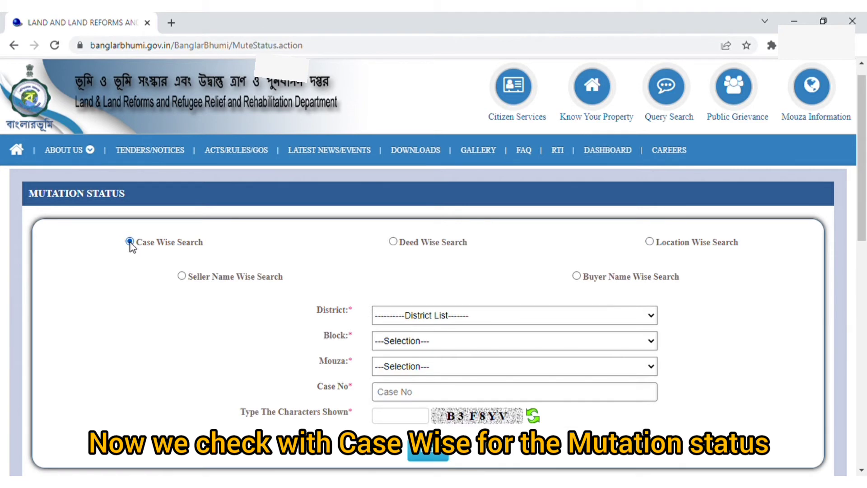
Step: Select the district, block and mouza of the mutation case and fill in its case number
left_click(478, 316)
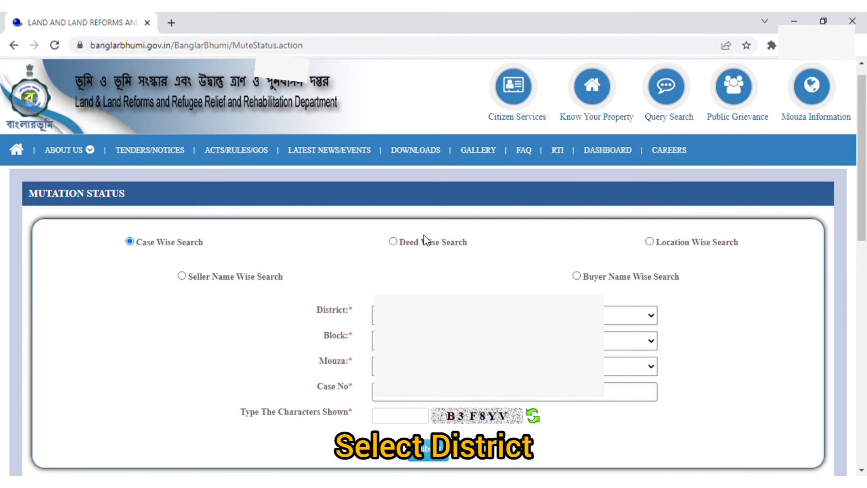
key("Tab")
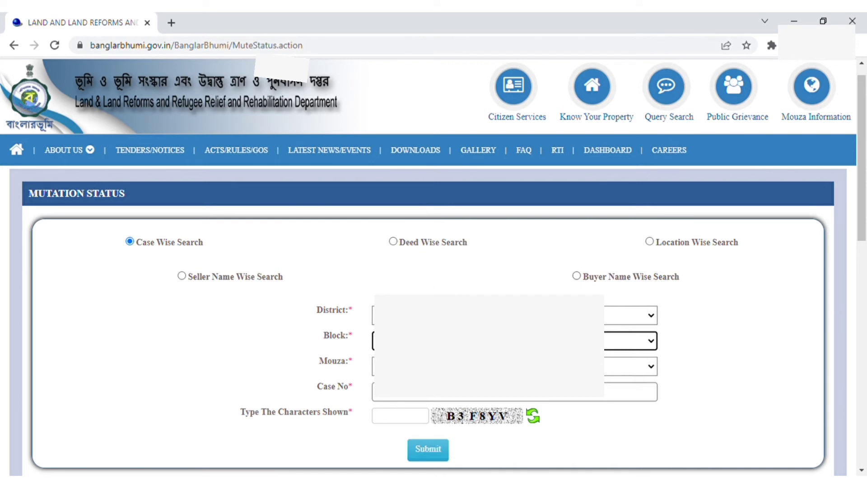
key("Tab")
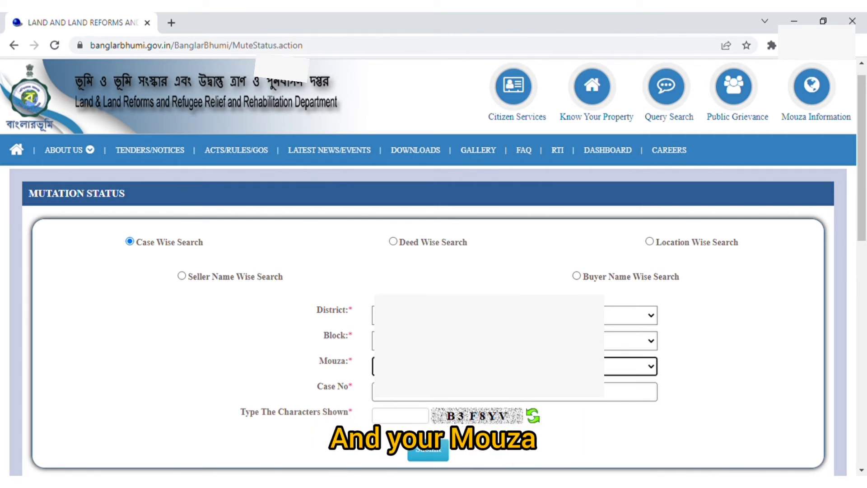
left_click(431, 400)
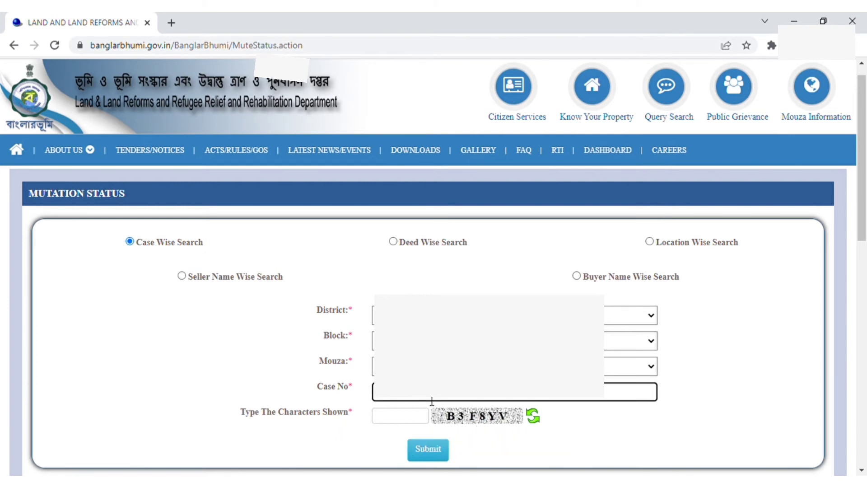
Step: Enter the captcha characters shown and submit the case-wise search to view the case's mutation status
scroll(432, 400, "down", 2)
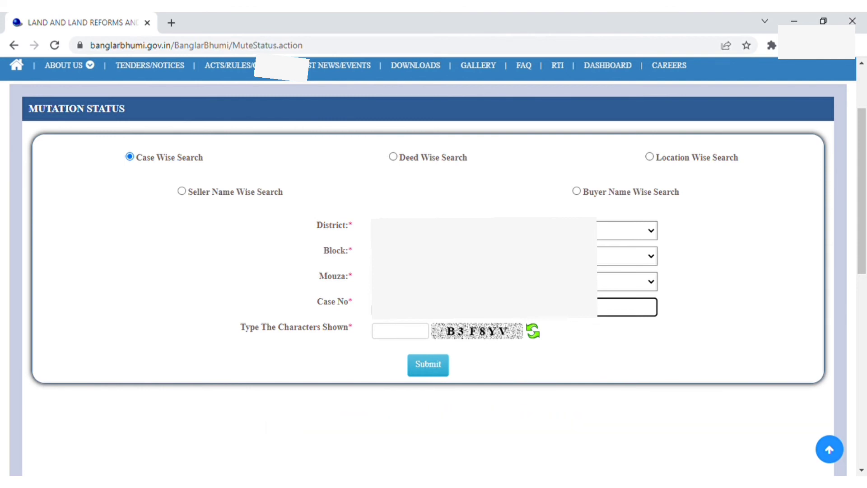
left_click(410, 338)
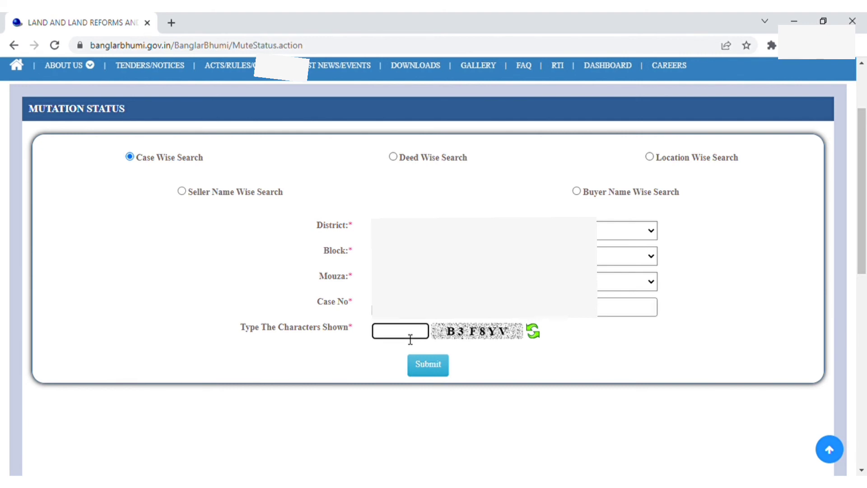
type("B3F8YV")
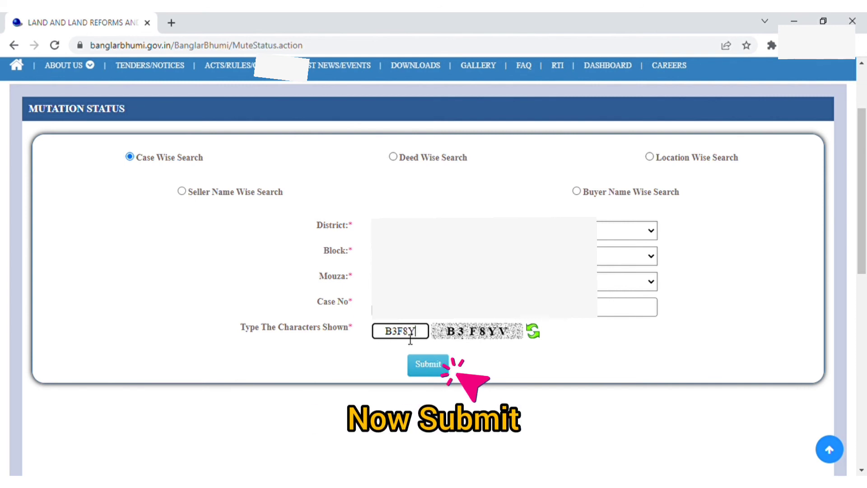
left_click(424, 367)
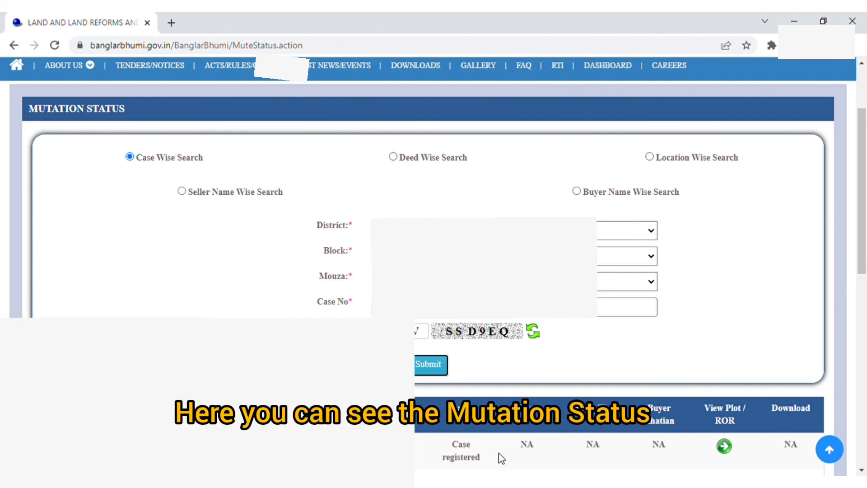
scroll(601, 448, "down", 3)
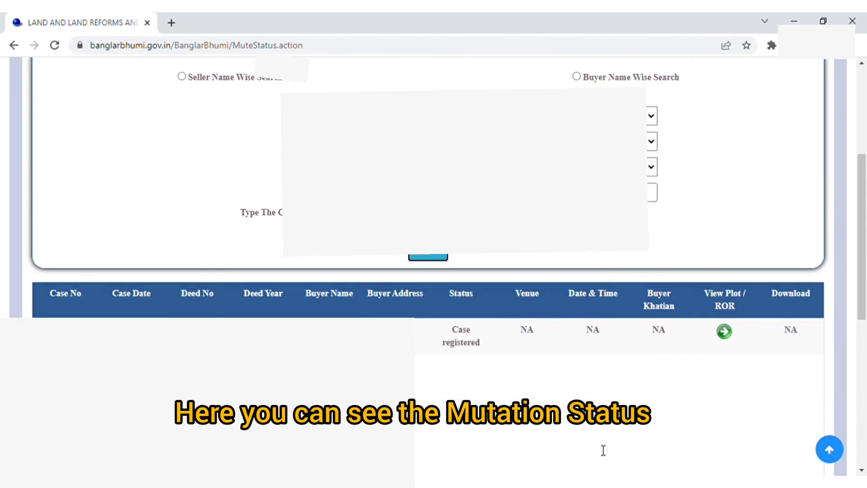